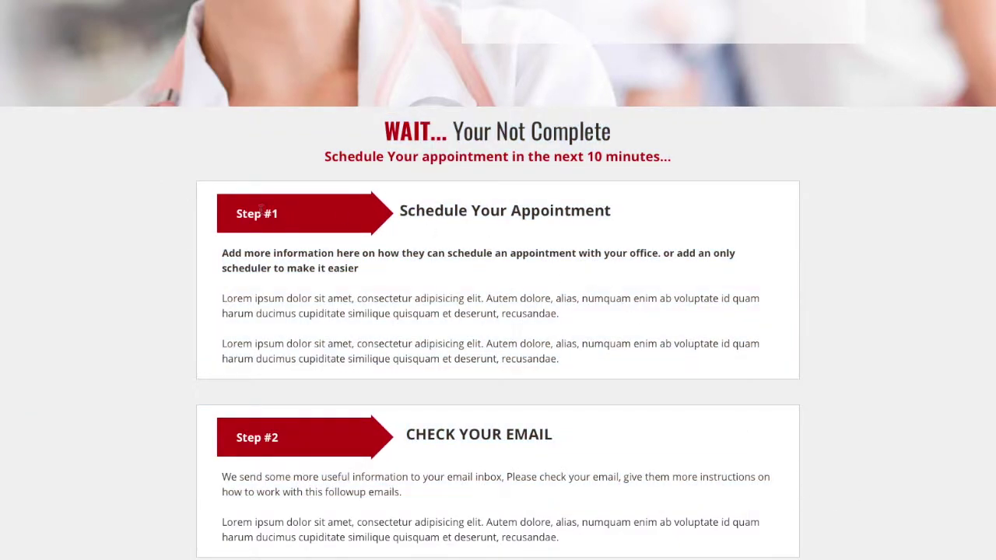
Review the thank-you page, highlighting the Schedule Your Appointment heading and the Step #2 text
drag(395, 215, 653, 217)
click(376, 283)
scroll(542, 281, down, 3)
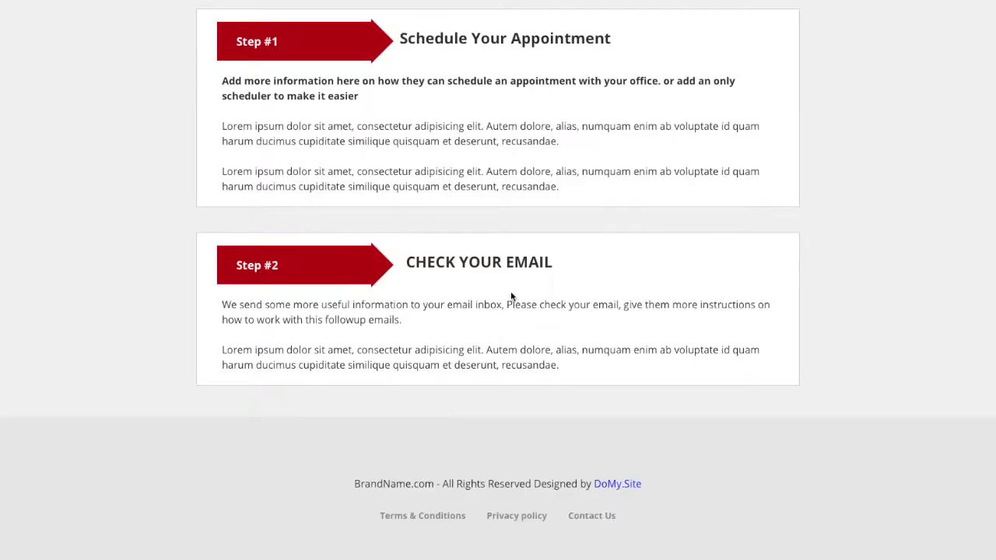
drag(408, 261, 569, 373)
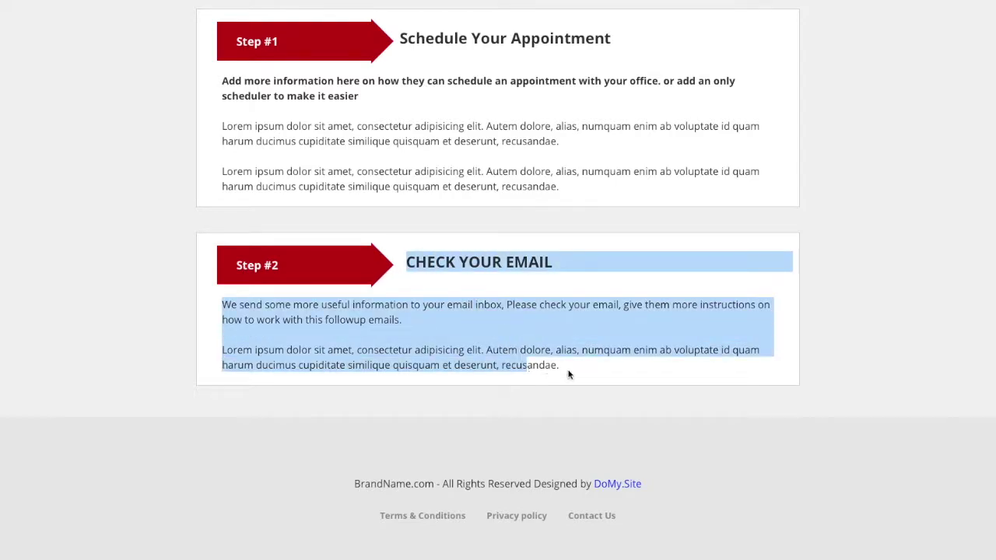
click(568, 375)
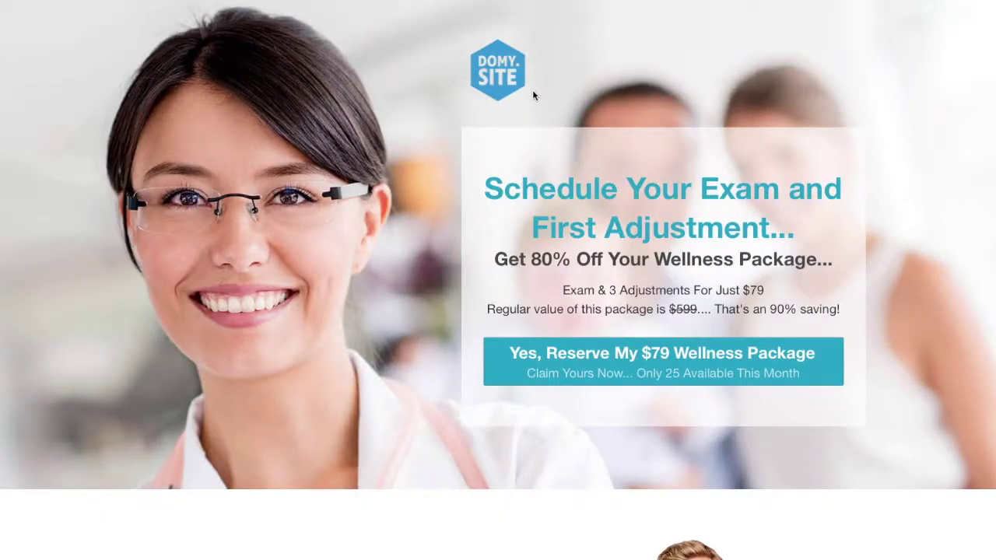
Highlight the opt-in headline and offer lines, then preview and close the reservation popup form
drag(477, 185, 809, 300)
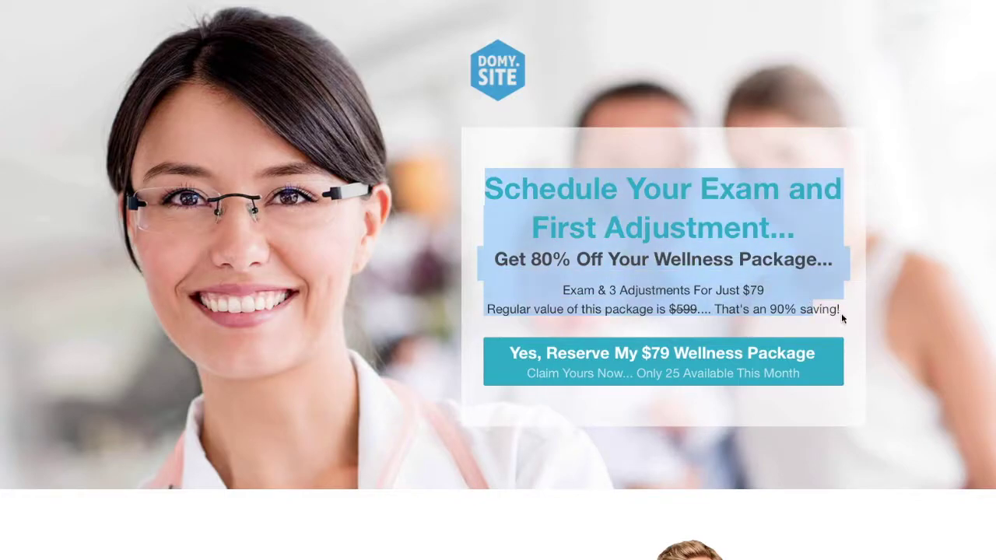
click(740, 279)
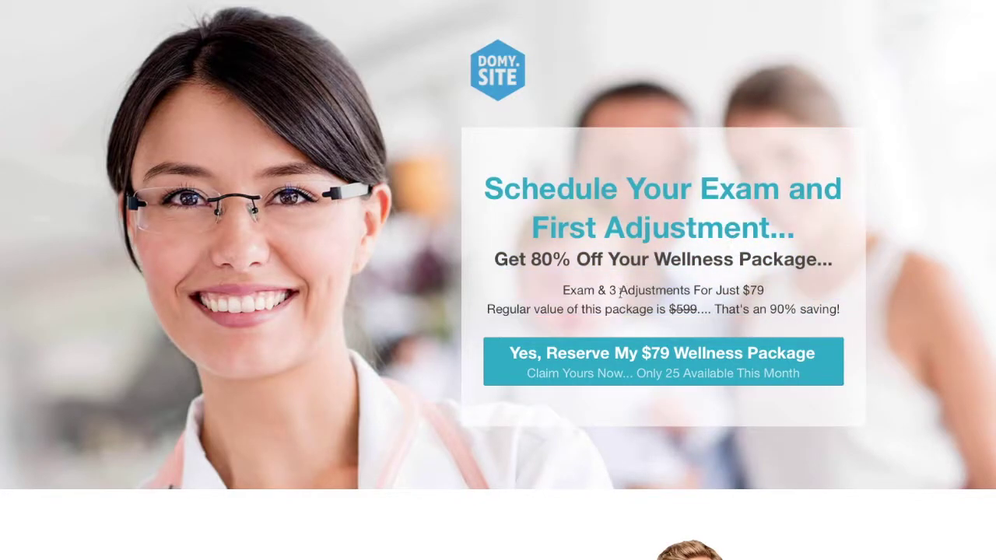
click(651, 369)
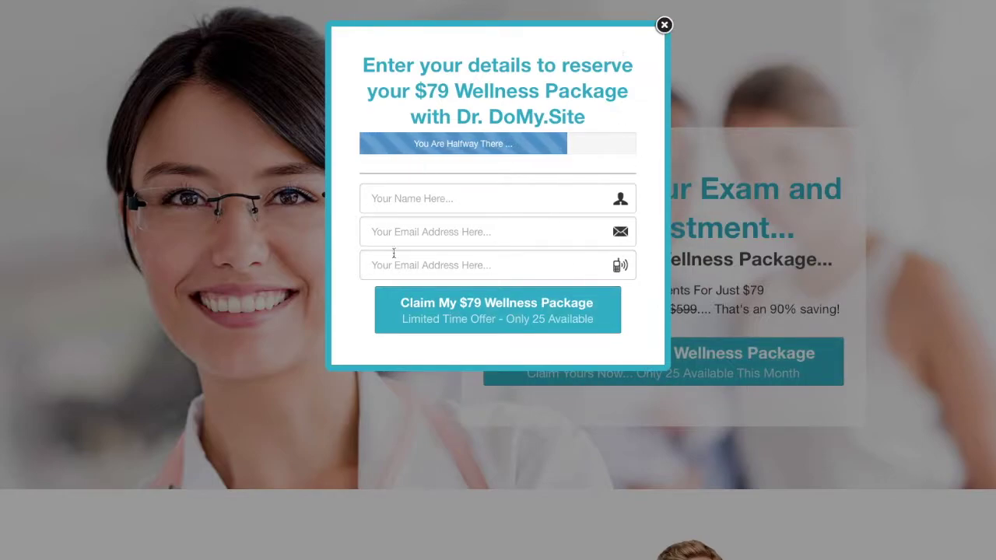
click(664, 25)
Review the testimonials, Where To Find Us map and placeholder phone number line
scroll(740, 233, down, 5)
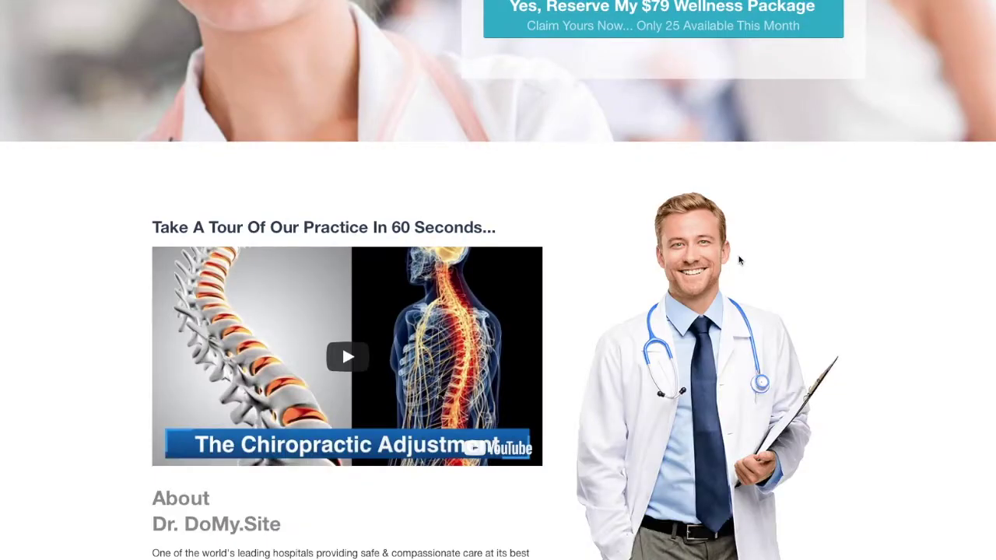
scroll(739, 260, down, 2)
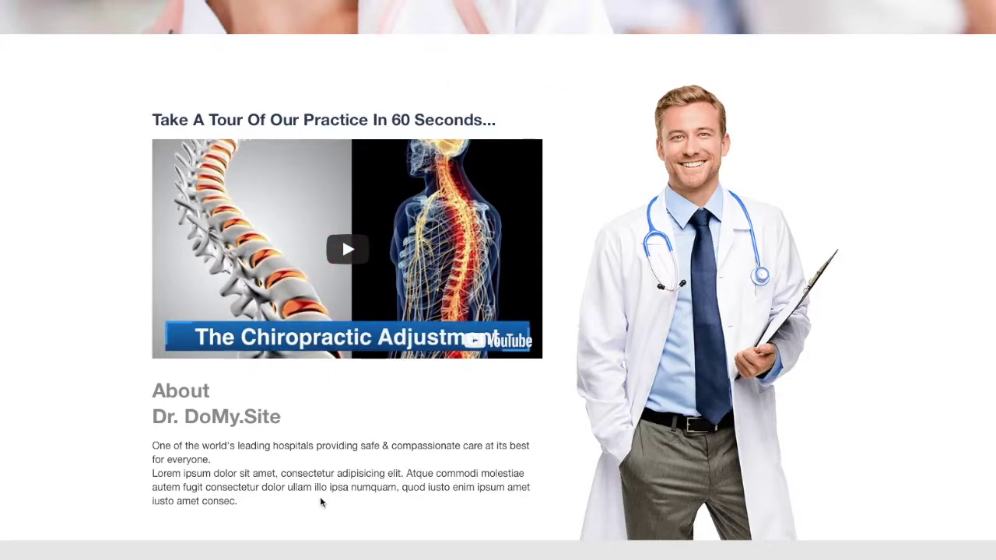
scroll(324, 501, down, 1)
drag(145, 351, 846, 409)
click(766, 409)
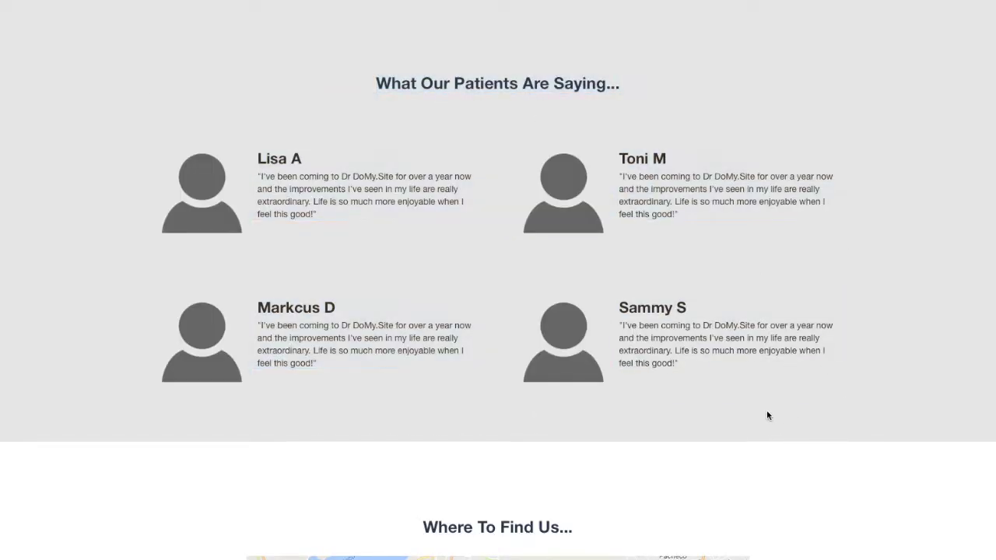
scroll(766, 409, down, 5)
scroll(830, 415, down, 3)
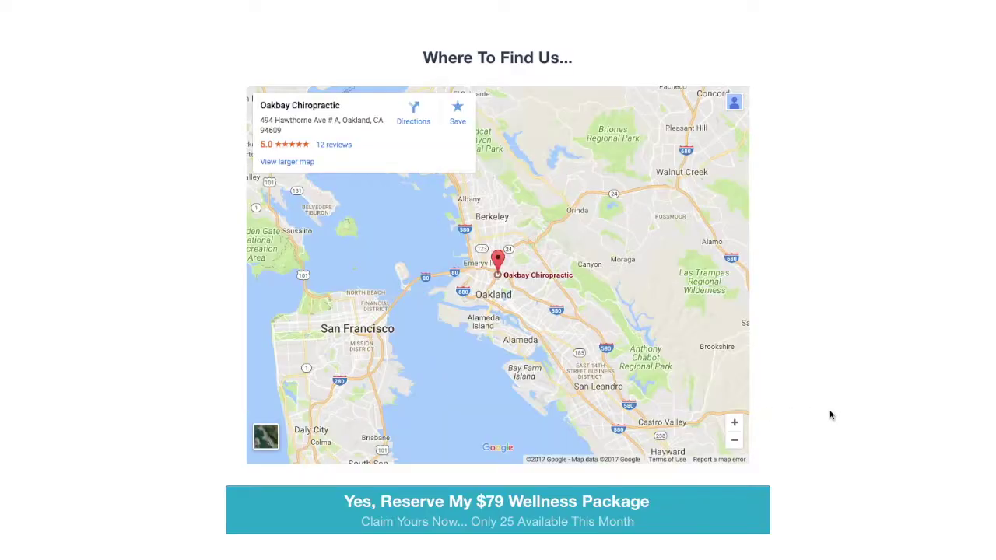
drag(421, 64, 604, 77)
click(830, 342)
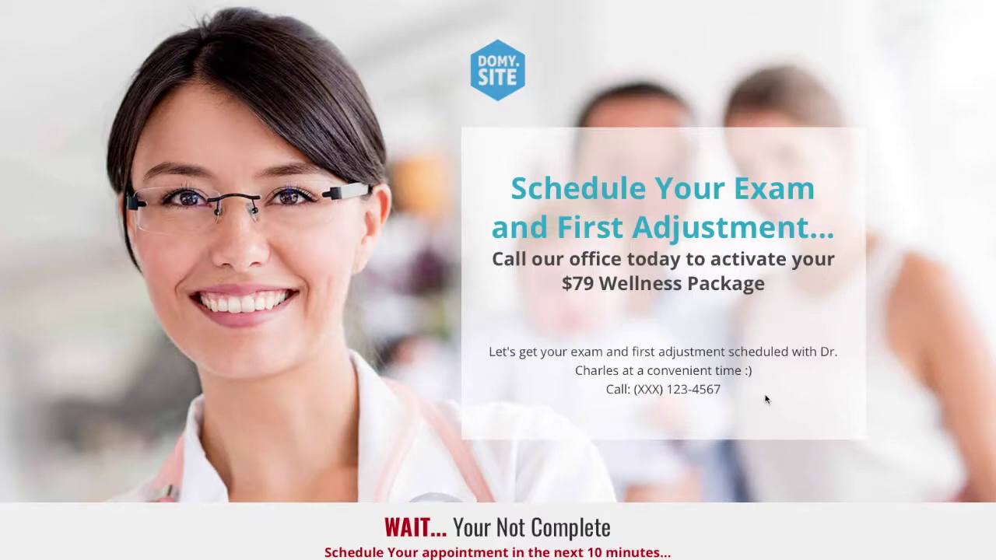
drag(764, 400, 573, 382)
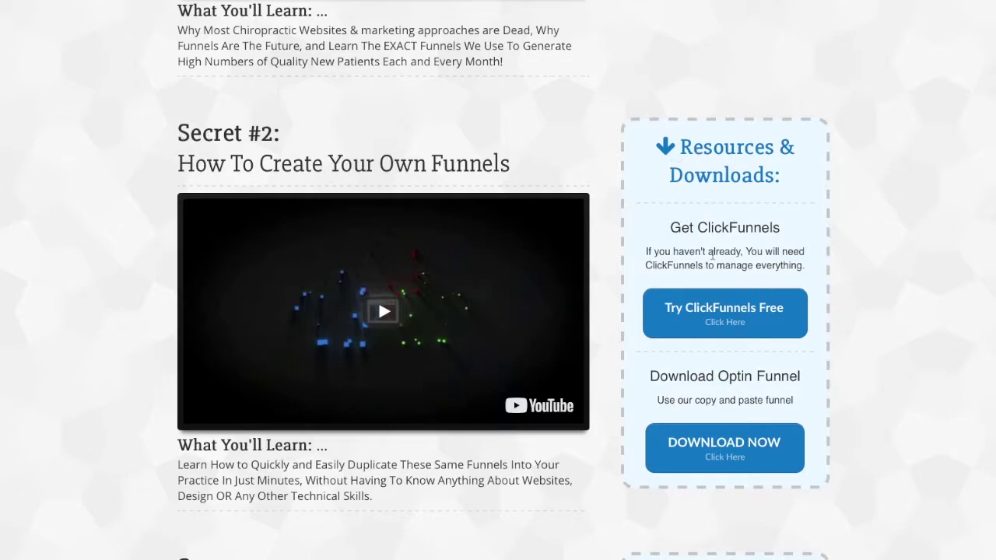
Highlight the Get ClickFunnels resource text on the training page
drag(670, 227, 824, 260)
click(773, 281)
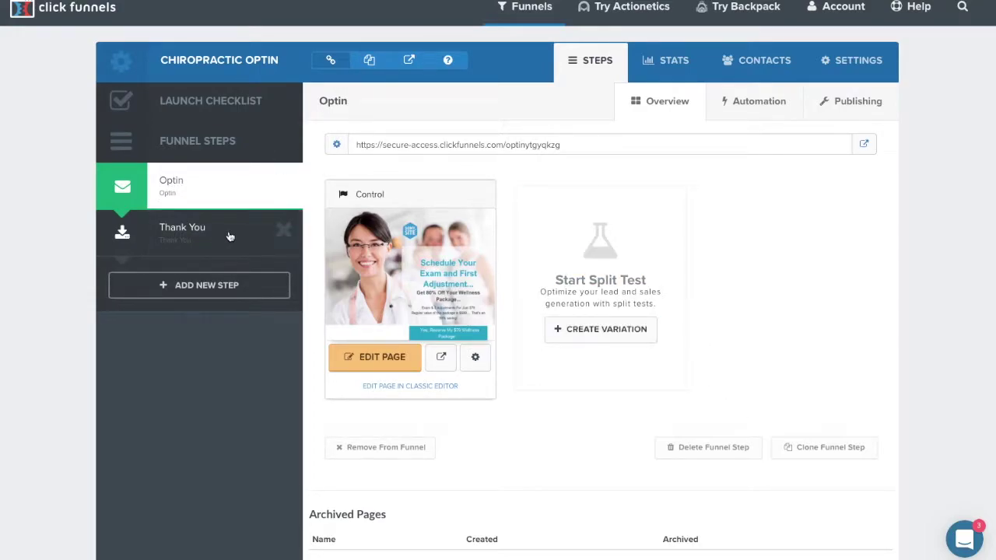
Open the Optin page editor and put the cursor after 'Adjustment' in the Schedule Your Exam headline
click(390, 363)
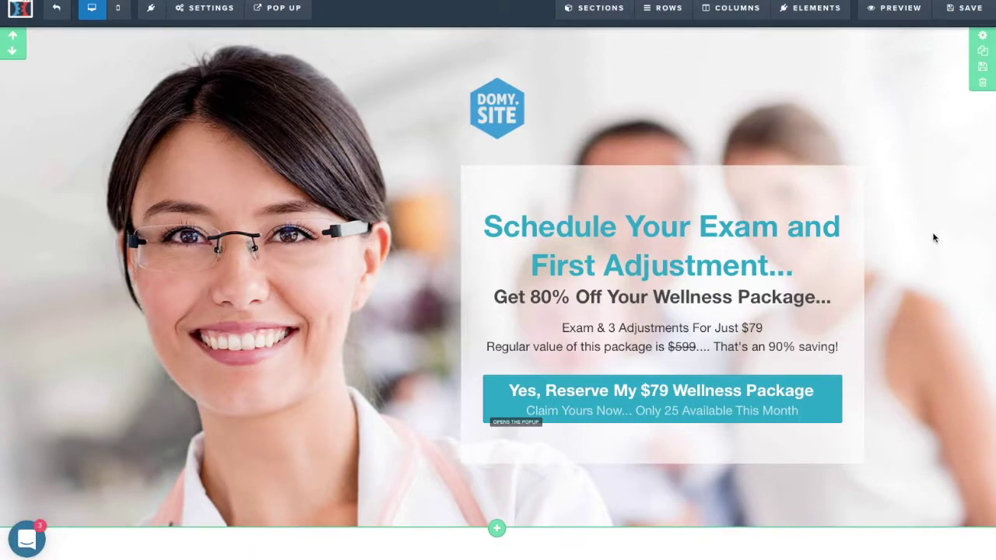
scroll(601, 327, down, 1)
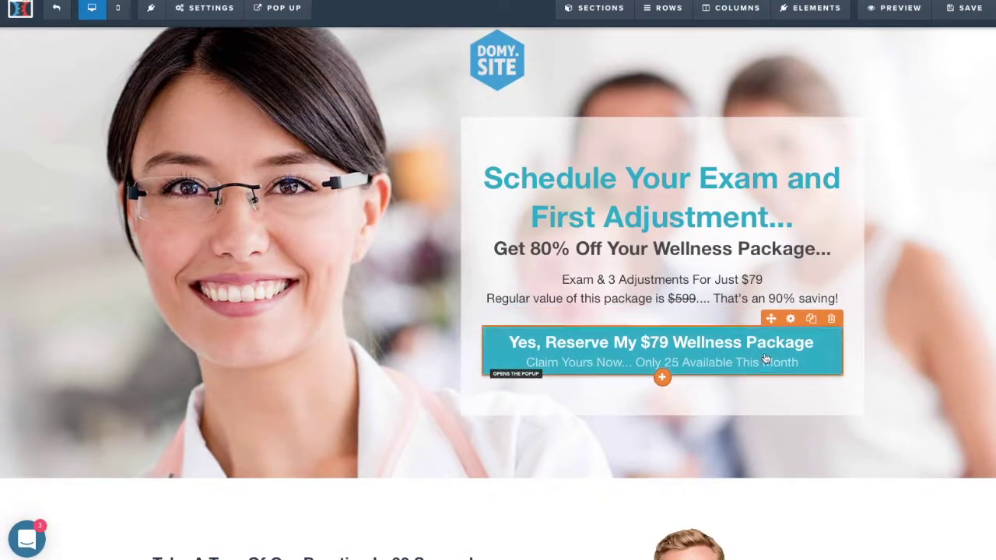
click(634, 206)
triple_click(632, 217)
click(643, 217)
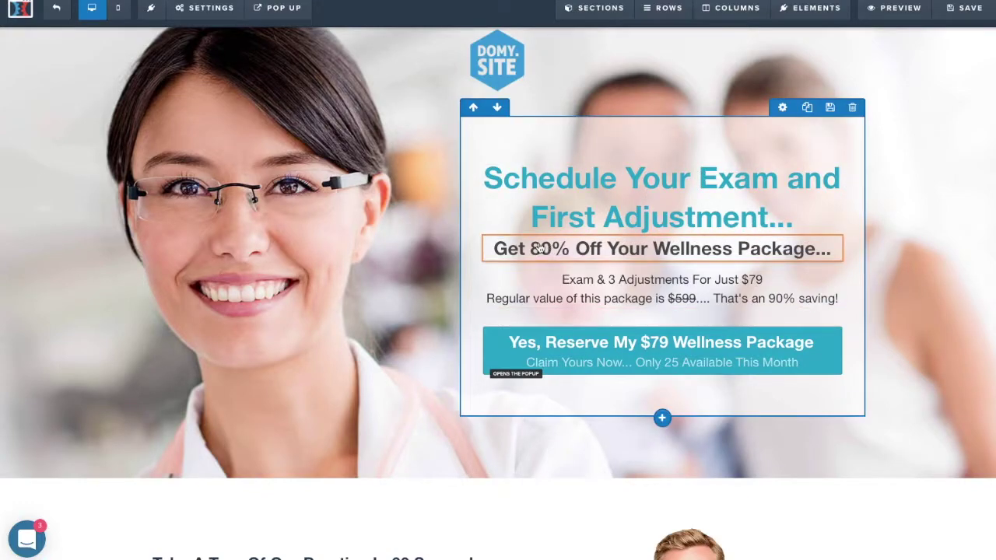
mouse_move(539, 247)
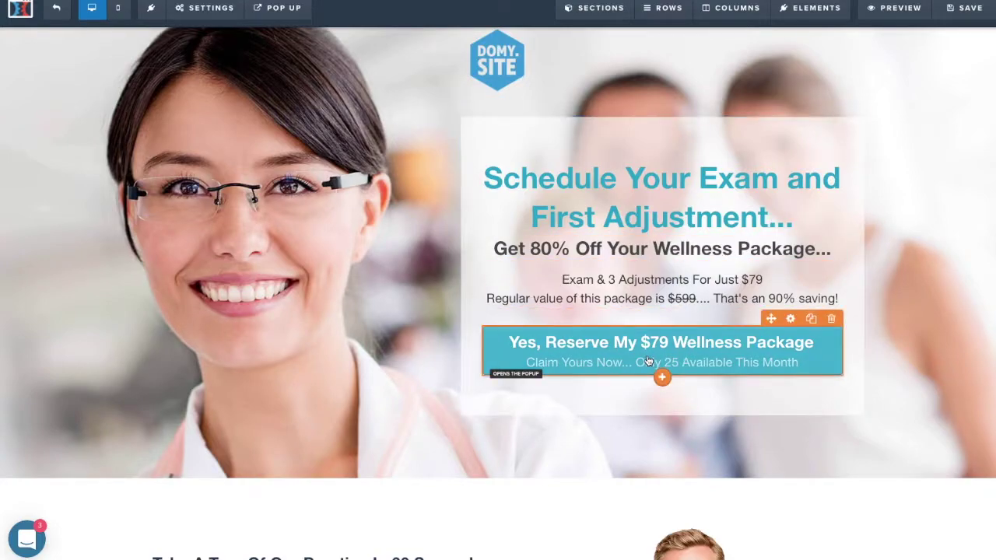
click(701, 222)
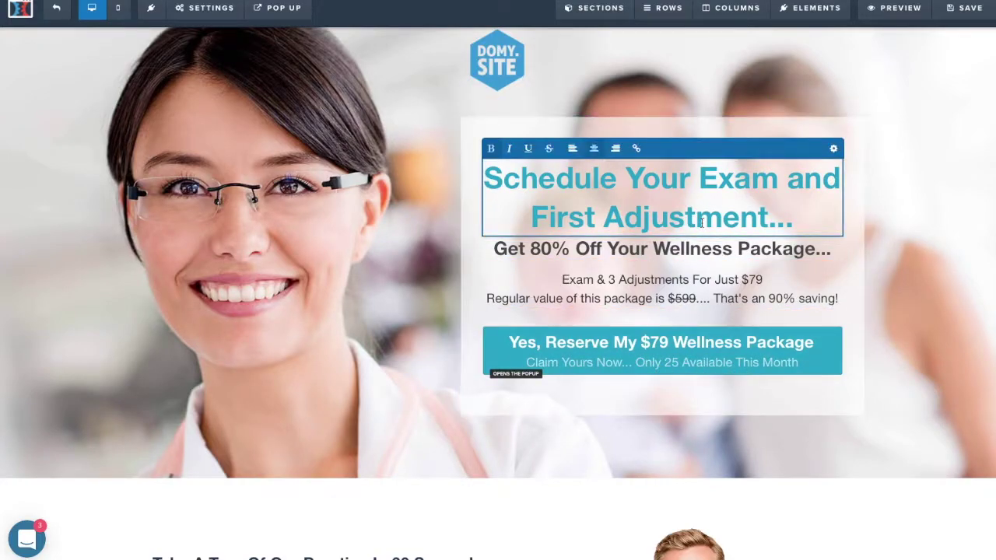
click(770, 220)
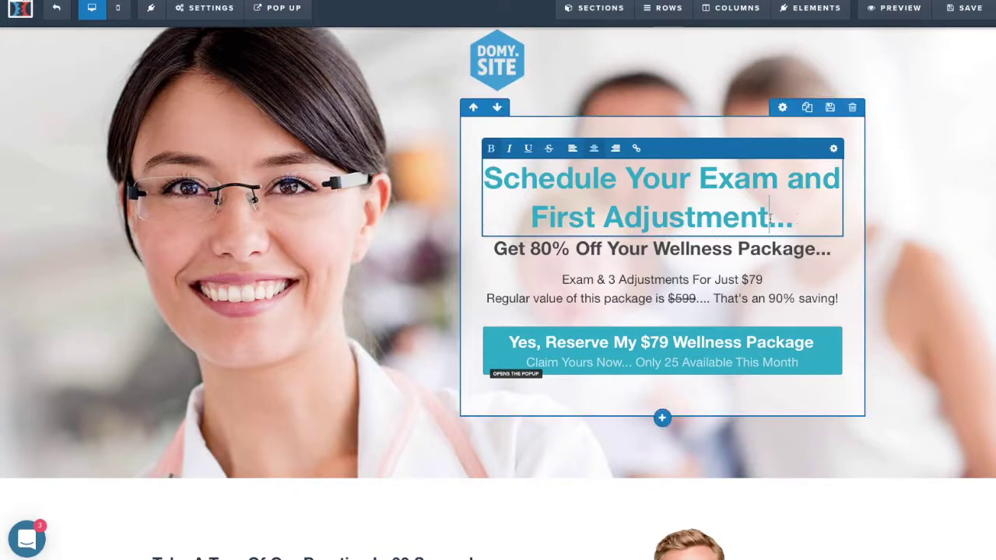
Remove the stray characters typed into the Schedule Your Exam headline
text(o9dufoufod)
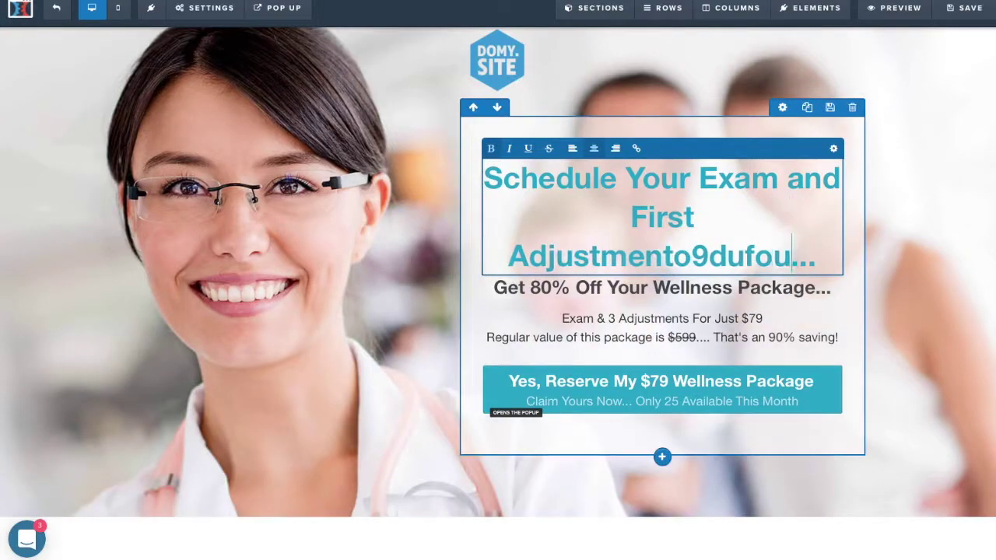
key(BackSpace)
key(BackSpace)
key(BackSpace)
key(BackSpace)
key(BackSpace)
key(BackSpace)
key(BackSpace)
key(BackSpace)
key(BackSpace)
key(BackSpace)
scroll(901, 250, down, 15)
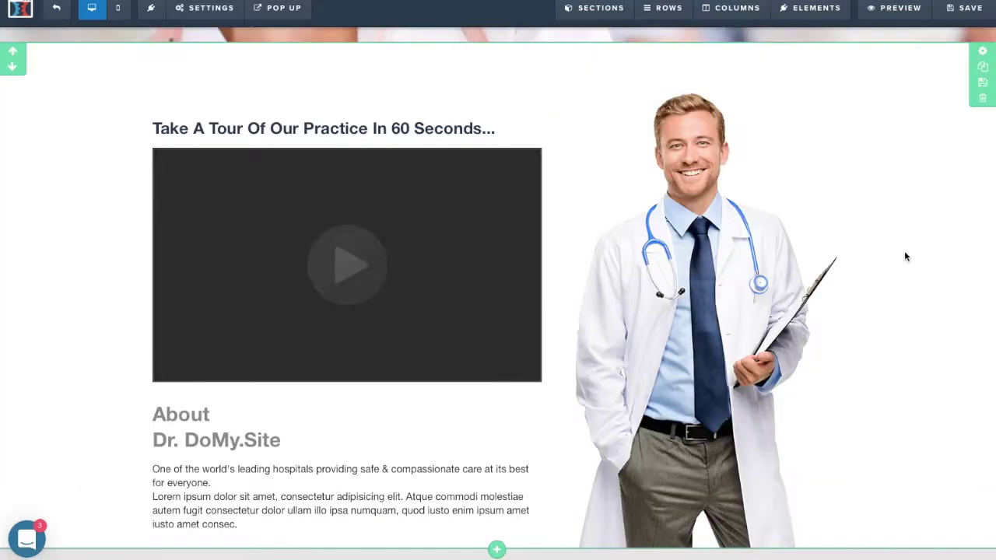
scroll(895, 253, down, 4)
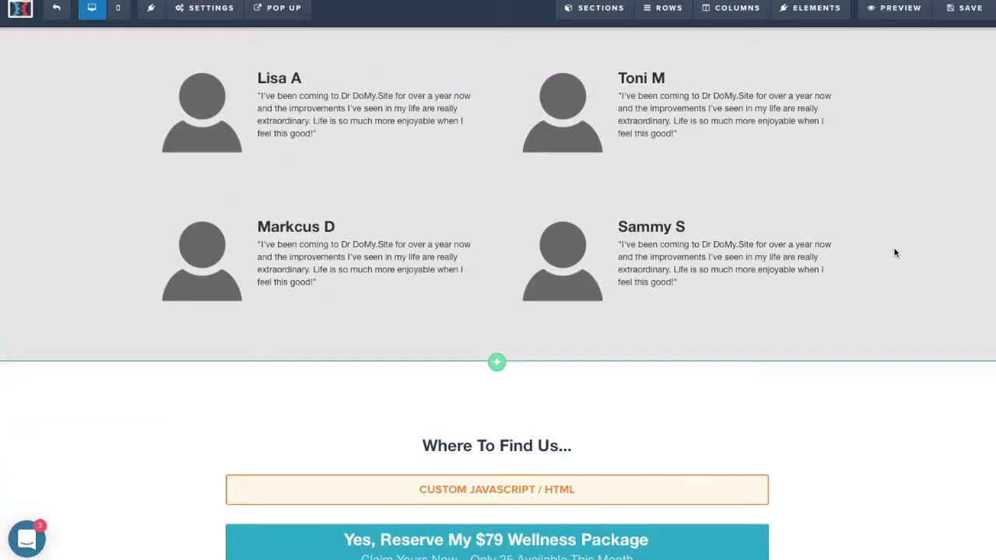
scroll(895, 272, up, 6)
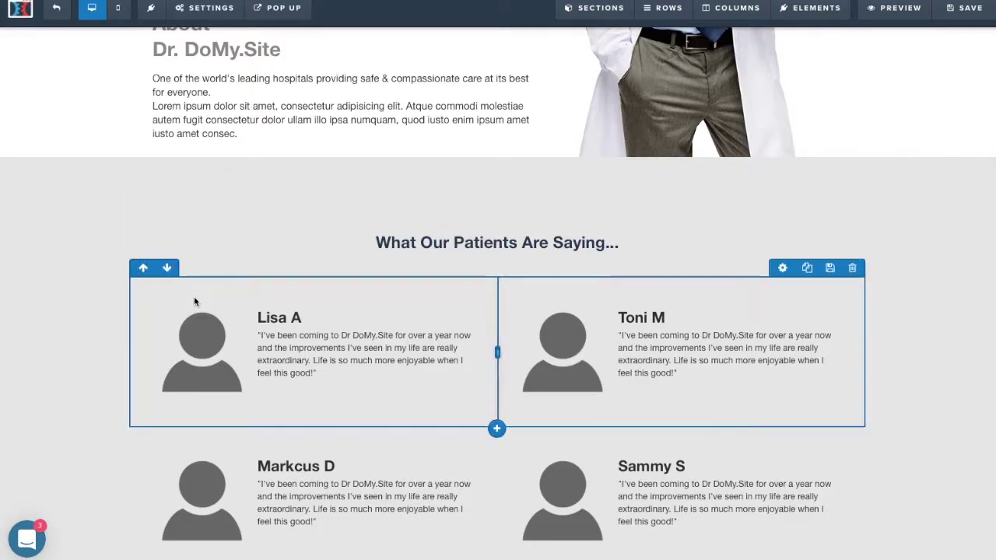
Overwrite the first testimonial's patient name with the new name, then select the second testimonial
click(302, 318)
drag(303, 319, 258, 318)
text(Jes)
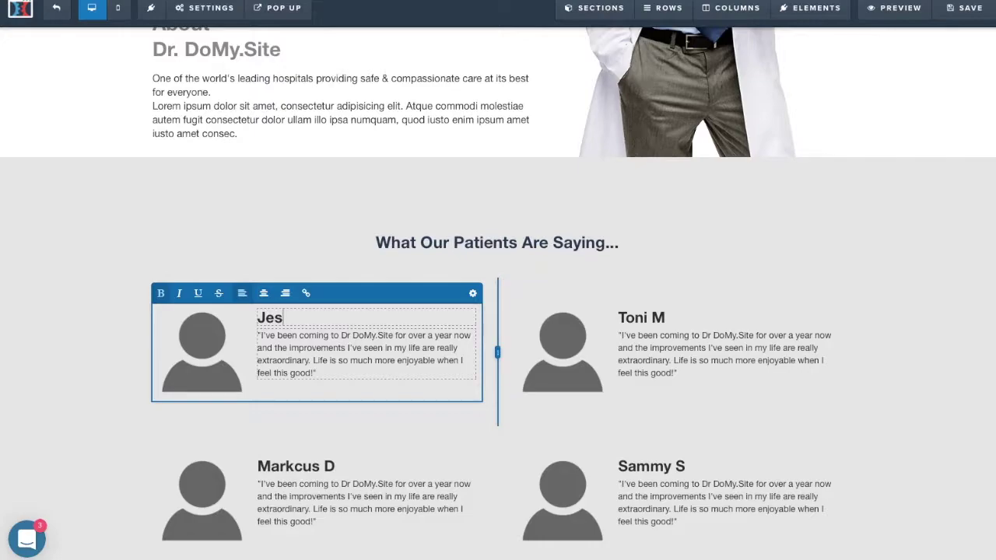
key(BackSpace)
text(e M)
scroll(544, 424, down, 3)
scroll(606, 389, up, 3)
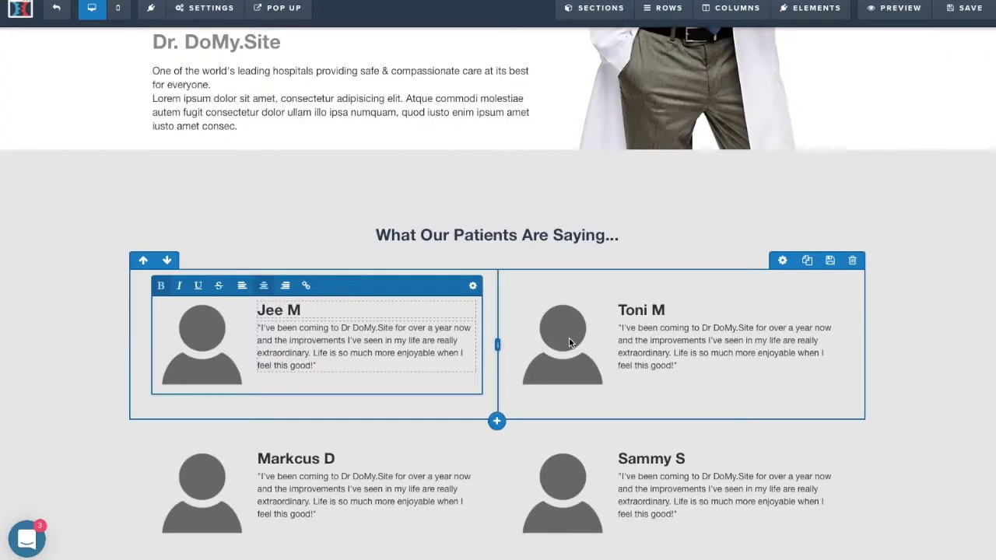
click(743, 329)
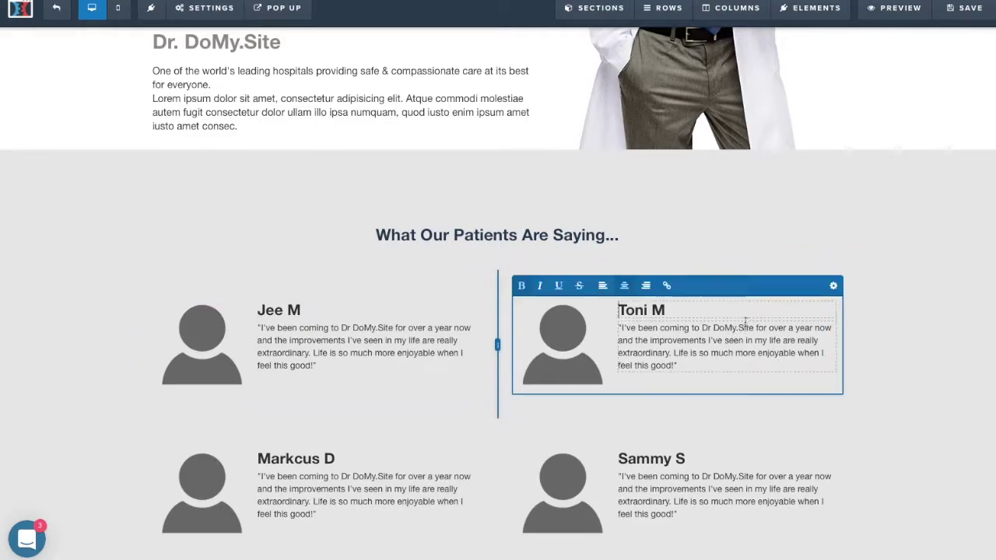
scroll(477, 218, up, 10)
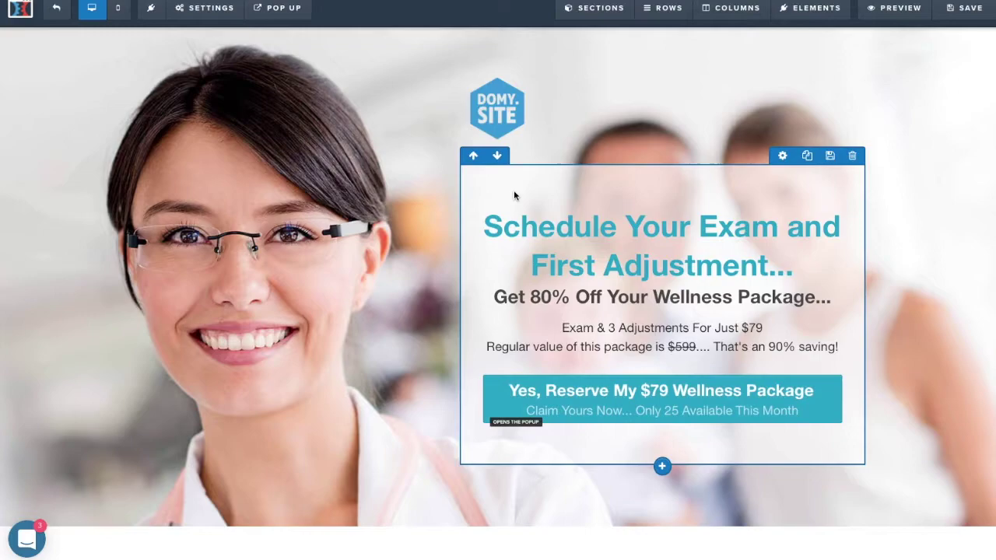
mouse_move(229, 3)
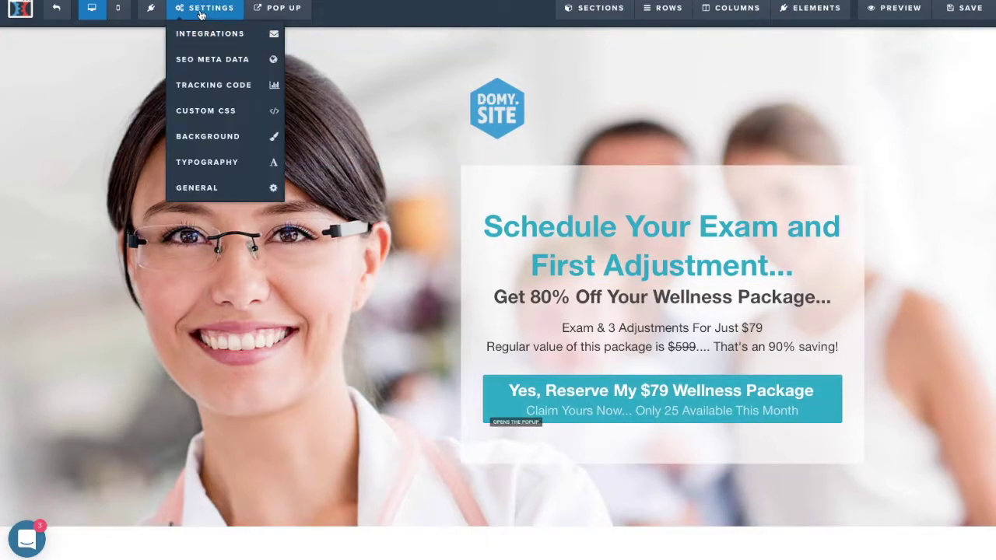
click(210, 35)
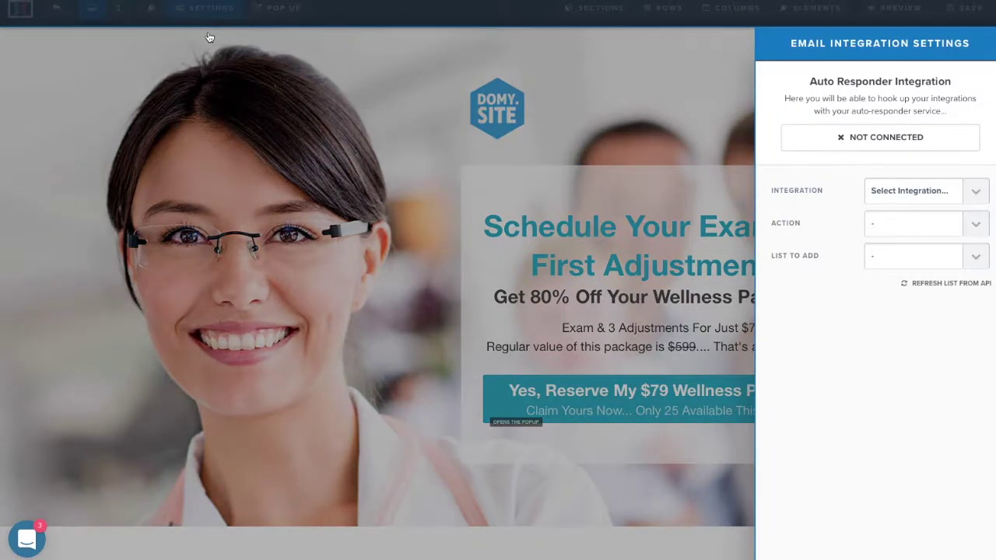
click(950, 195)
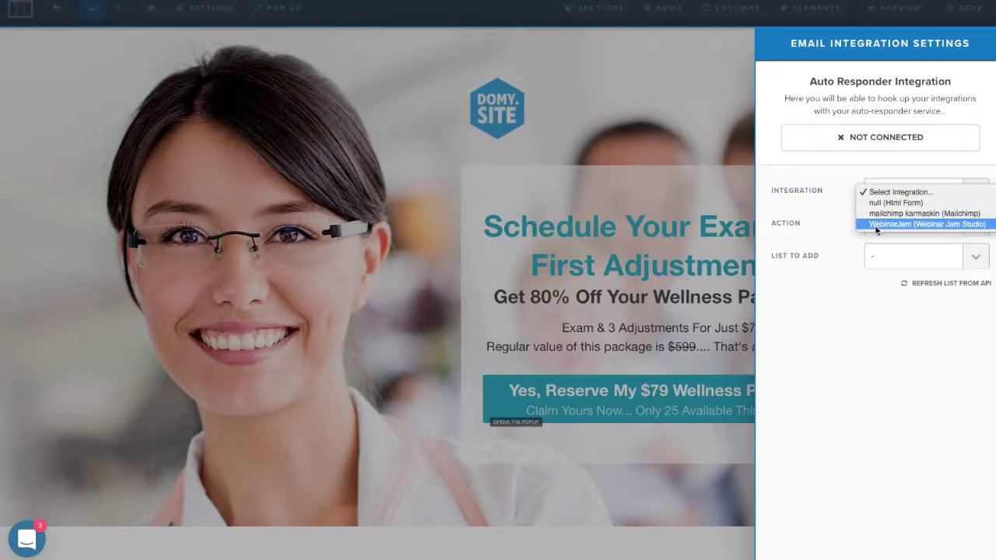
click(809, 198)
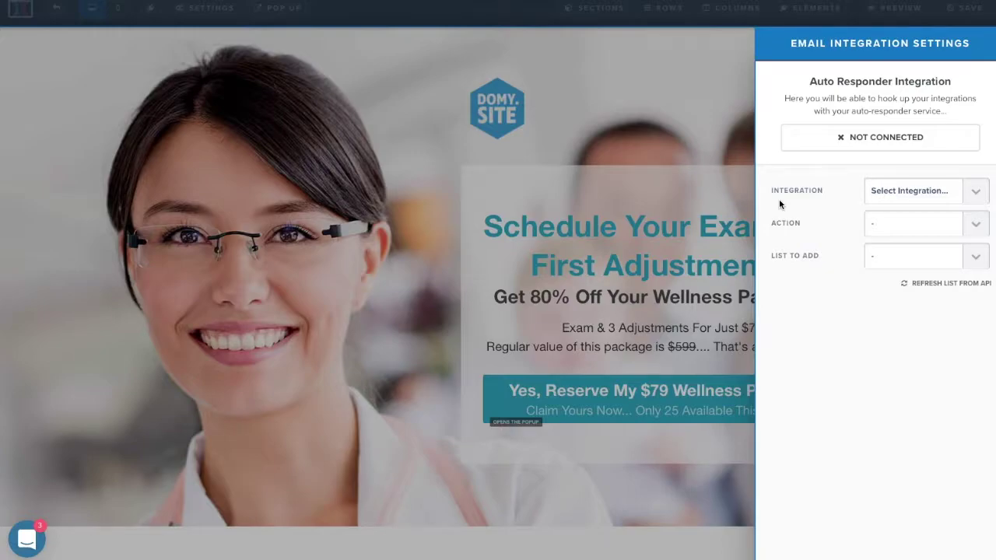
click(945, 196)
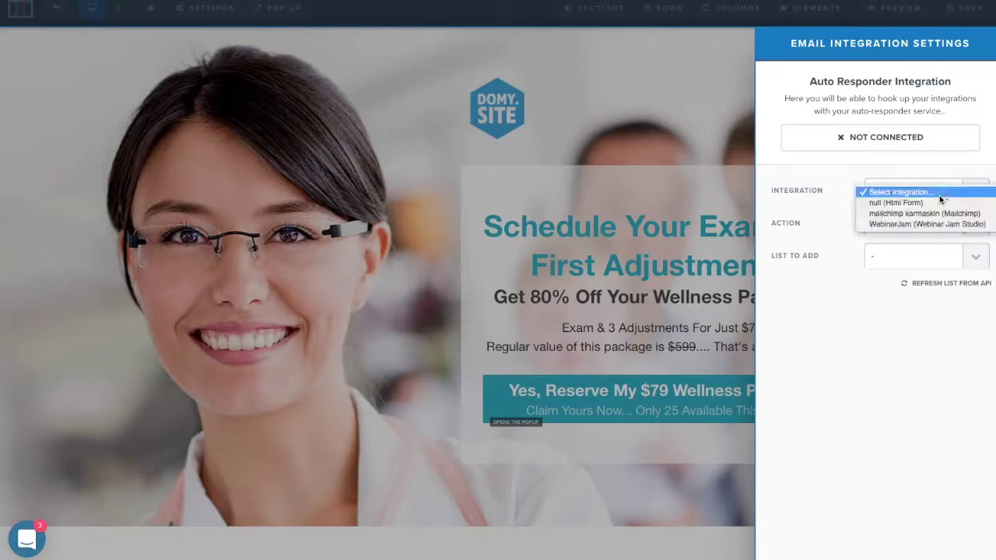
click(840, 222)
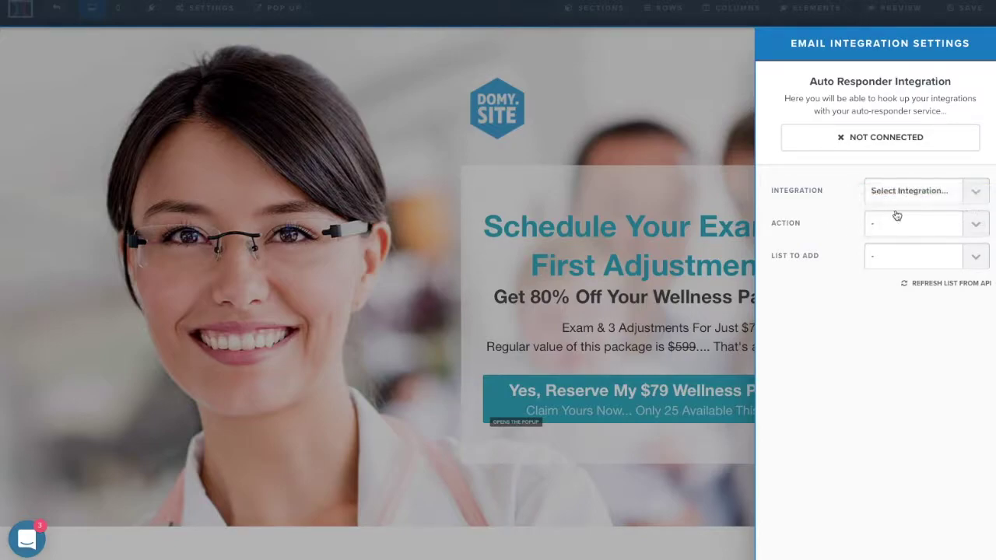
click(635, 301)
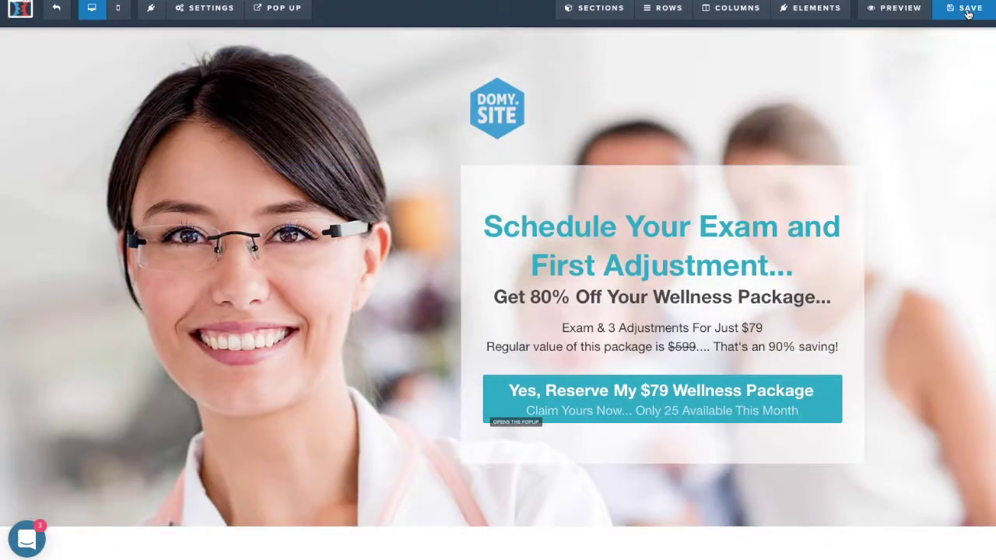
Leave the Optin editor and open the Thank You step's page for editing
click(61, 15)
click(181, 233)
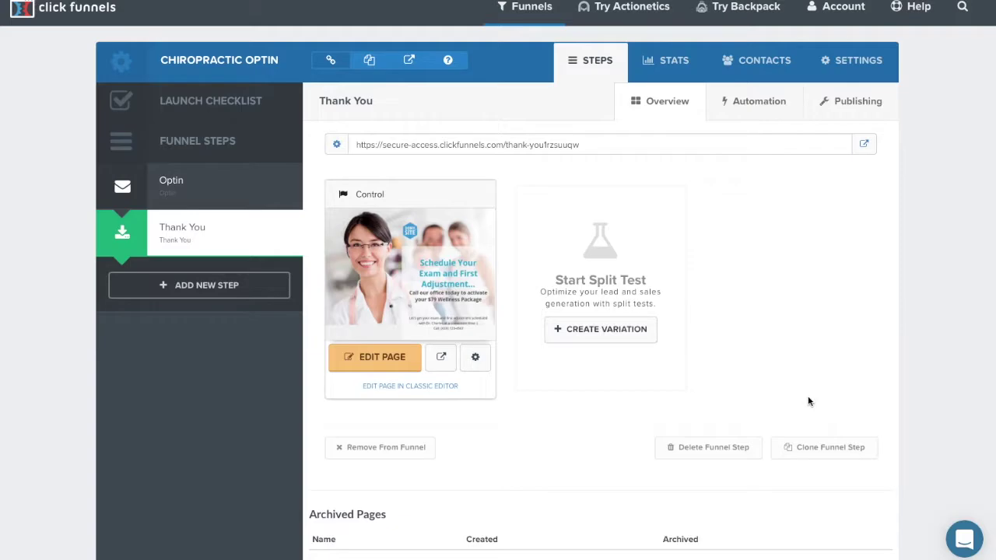
click(376, 358)
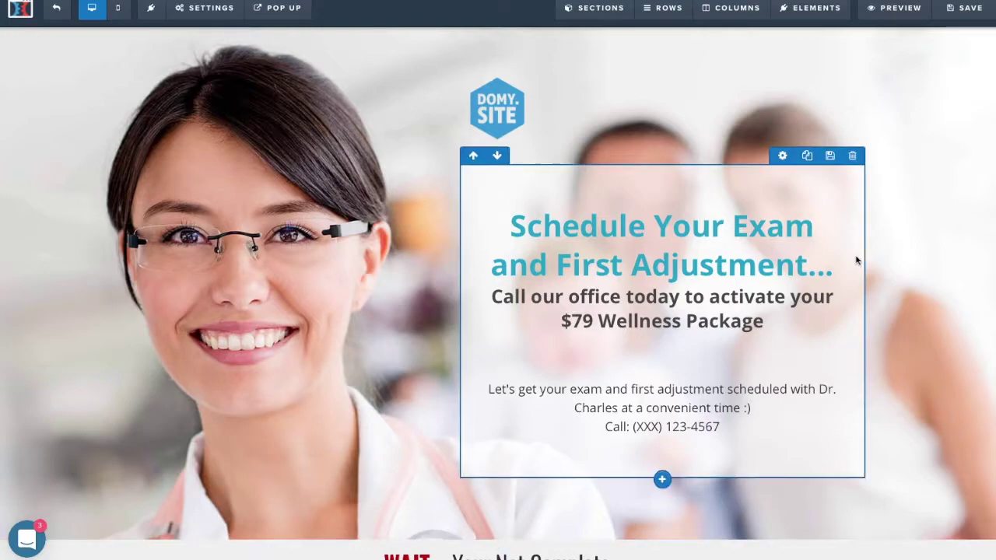
Change the phone number digits in the call-to-action paragraph to 654-7653
scroll(864, 269, down, 1)
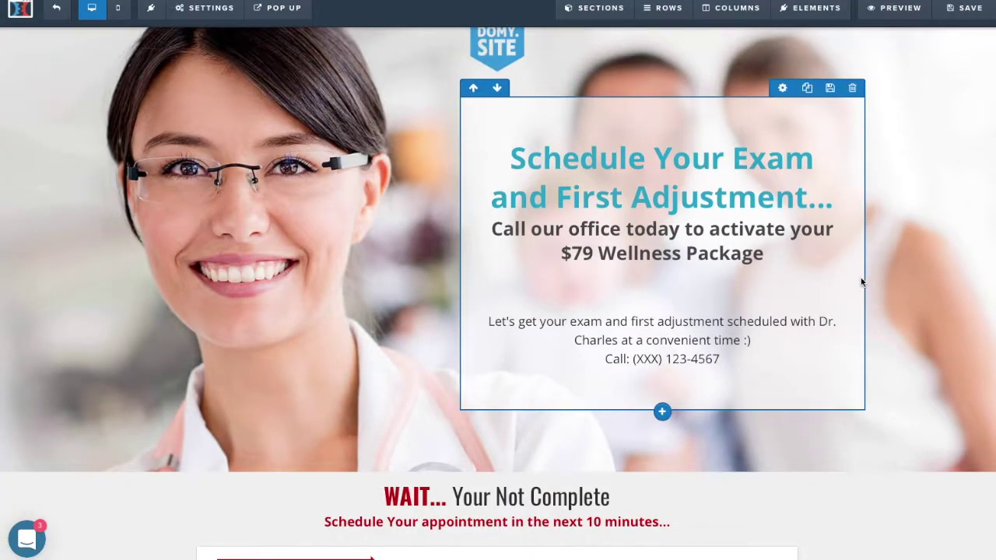
click(638, 359)
drag(719, 360, 667, 359)
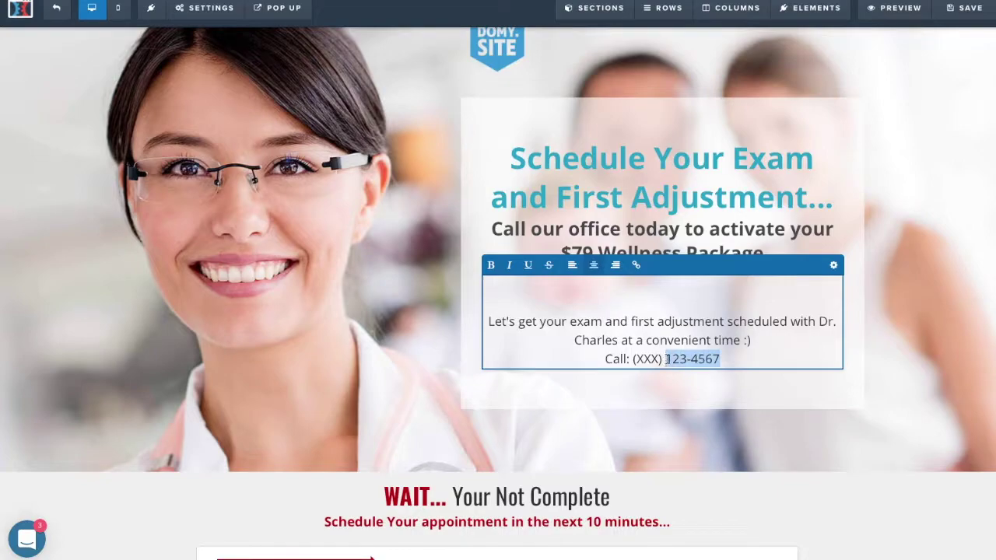
text(654-7653)
click(891, 359)
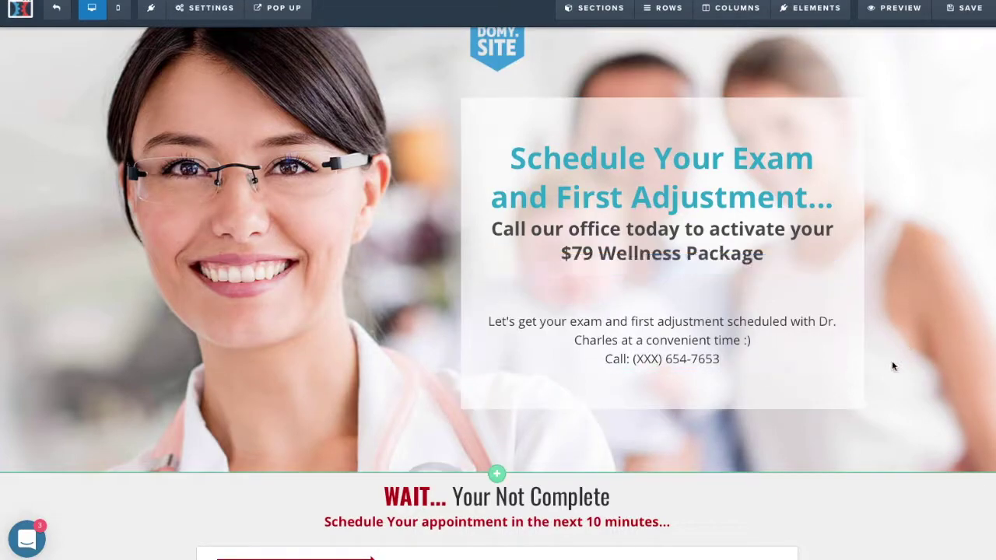
Select the Step #1 and Step #2 description texts on the thank-you page
scroll(891, 366, down, 5)
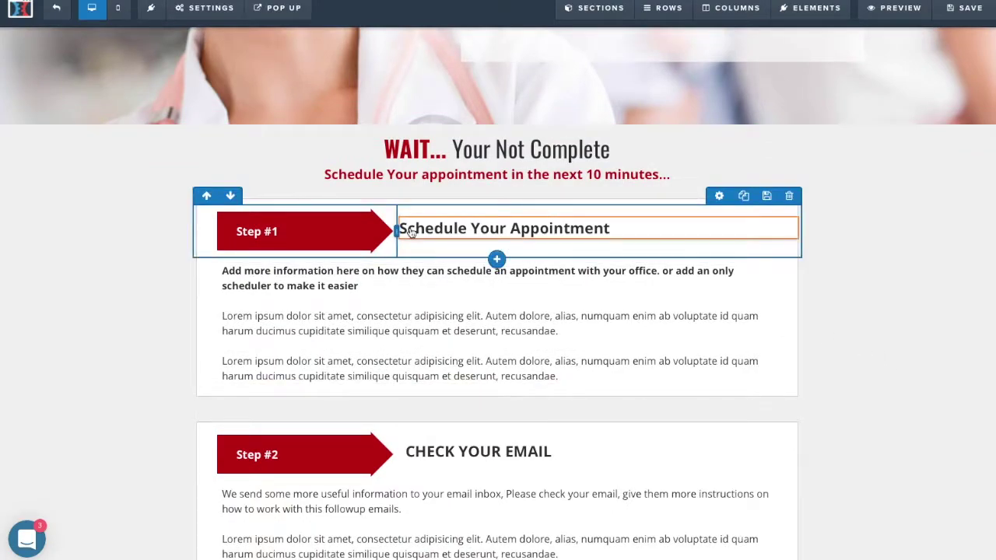
click(342, 289)
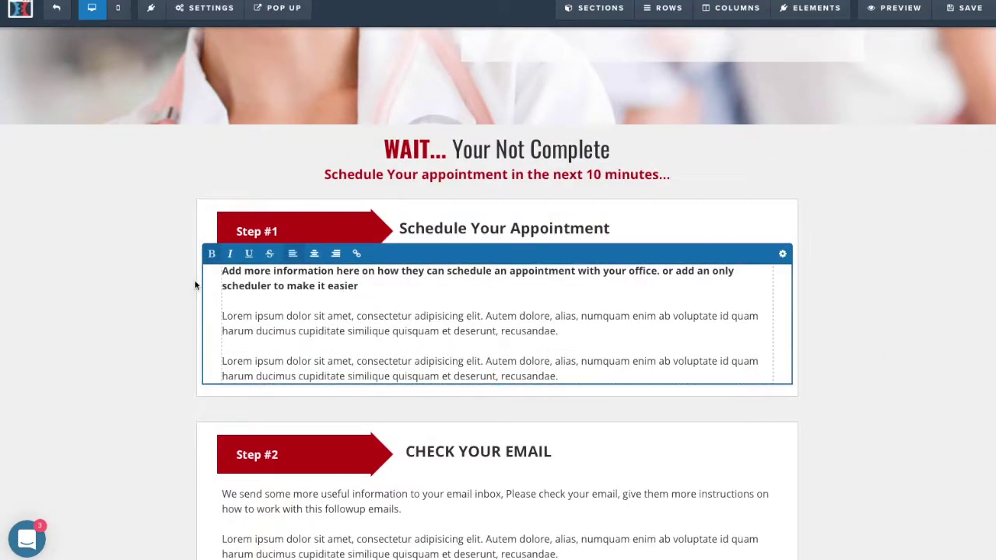
drag(221, 271, 622, 370)
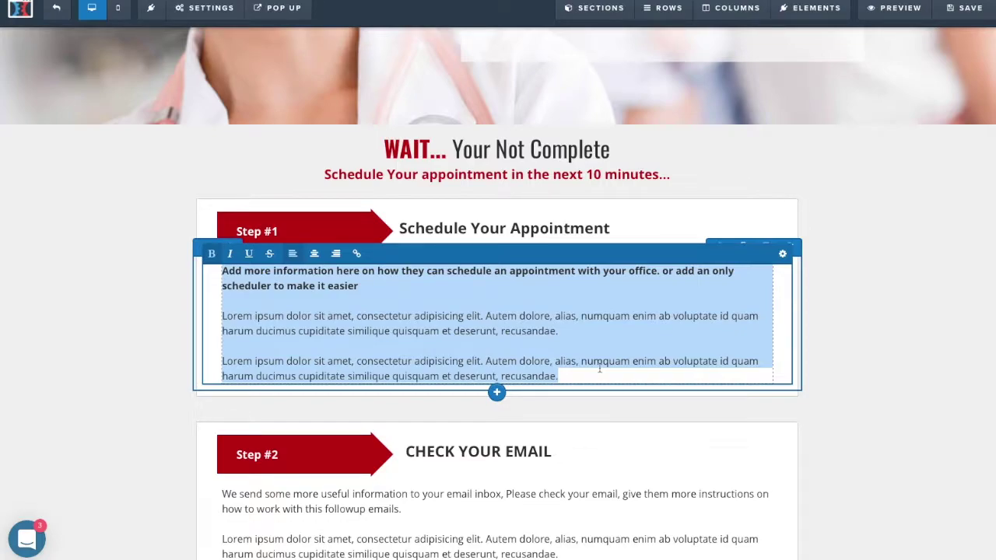
scroll(856, 421, down, 3)
click(222, 303)
drag(223, 303, 537, 361)
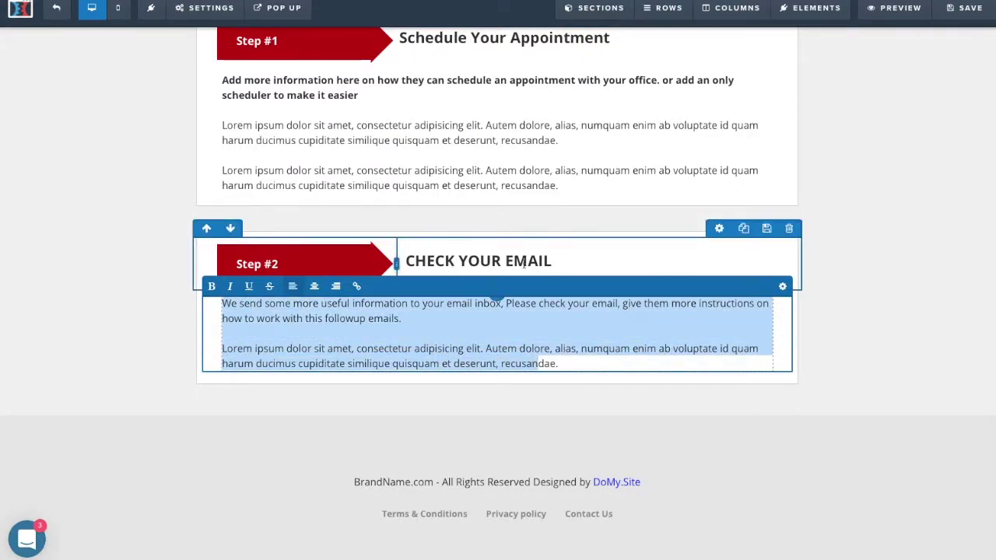
click(447, 312)
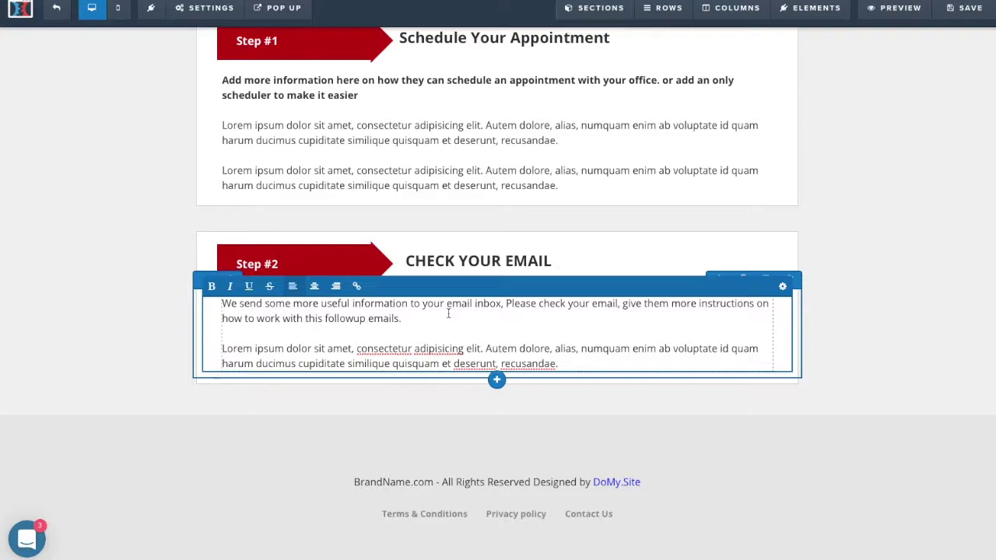